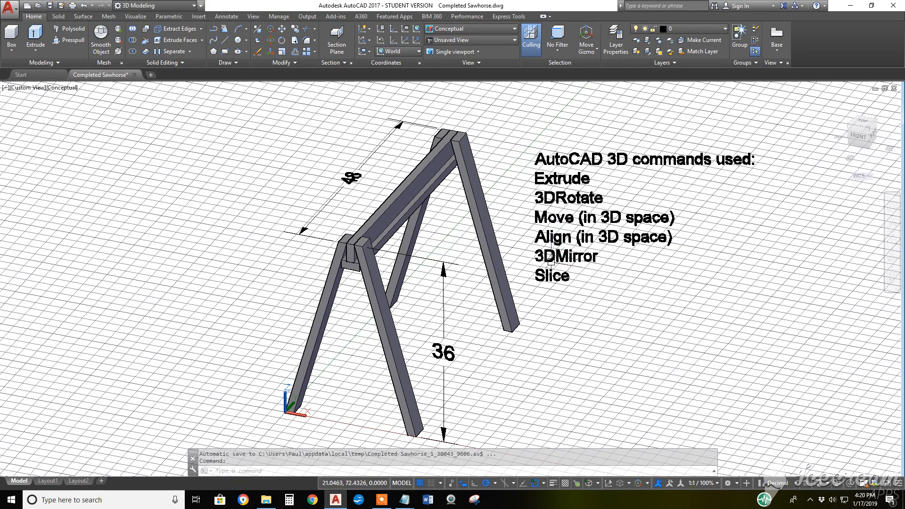
pyautogui.moveTo(472, 279); pyautogui.dragTo(472, 250, button='middle')
pyautogui.press('Escape')
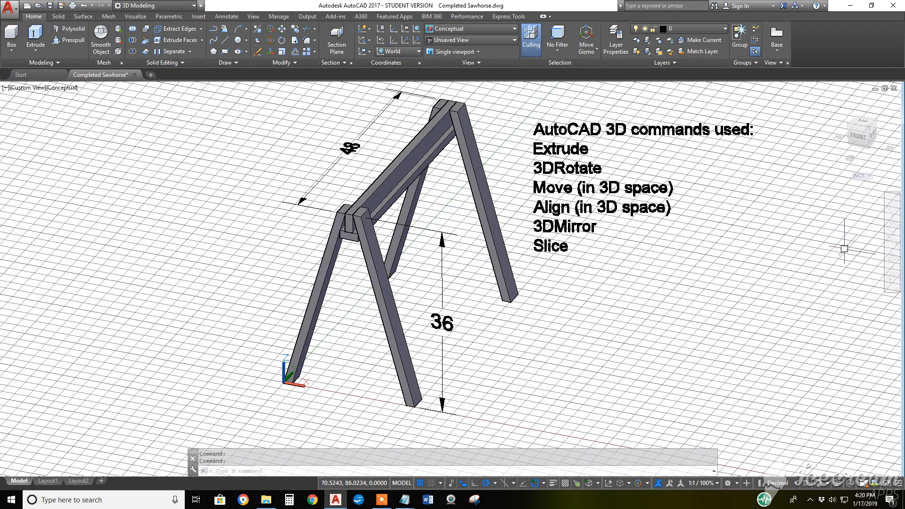
pyautogui.click(893, 260)
pyautogui.moveTo(410, 303); pyautogui.dragTo(365, 314)
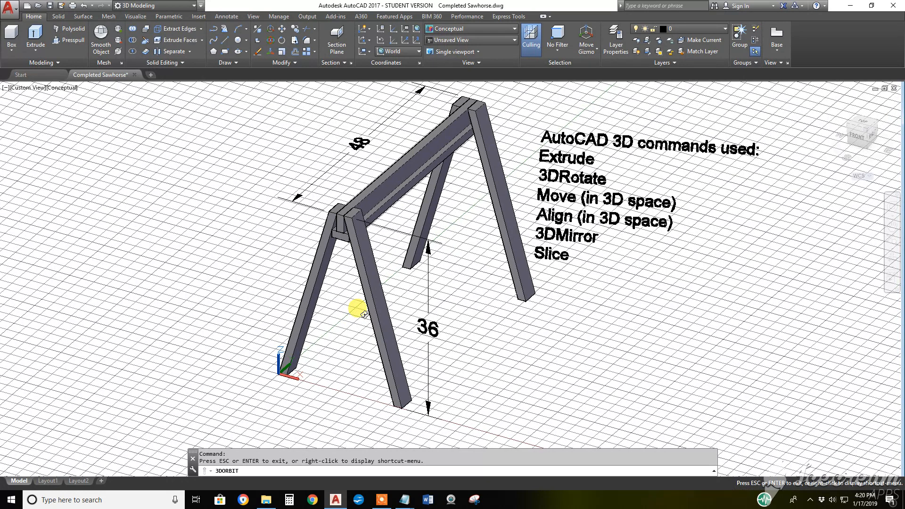
pyautogui.press('Escape')
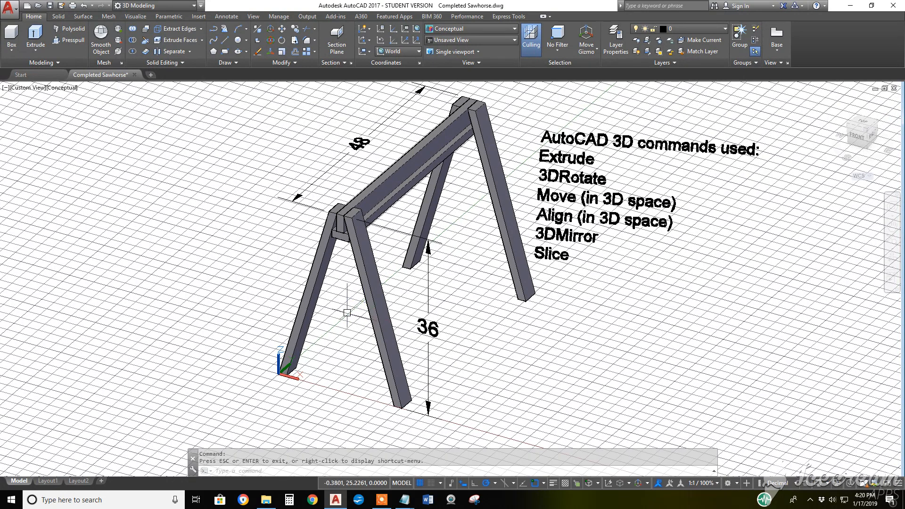
# Start a new drawing and draw a horizontal rectangle 3.5 wide by 1.5 high
pyautogui.click(151, 75)
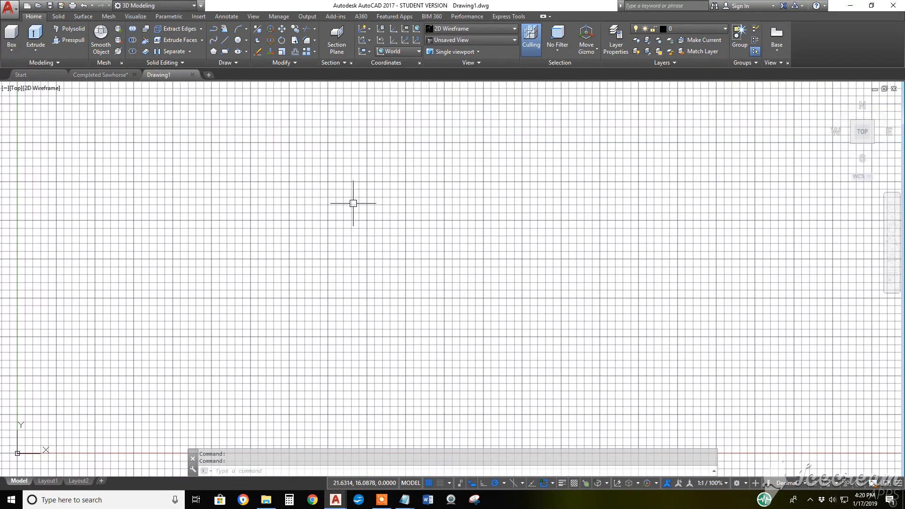
pyautogui.click(226, 52)
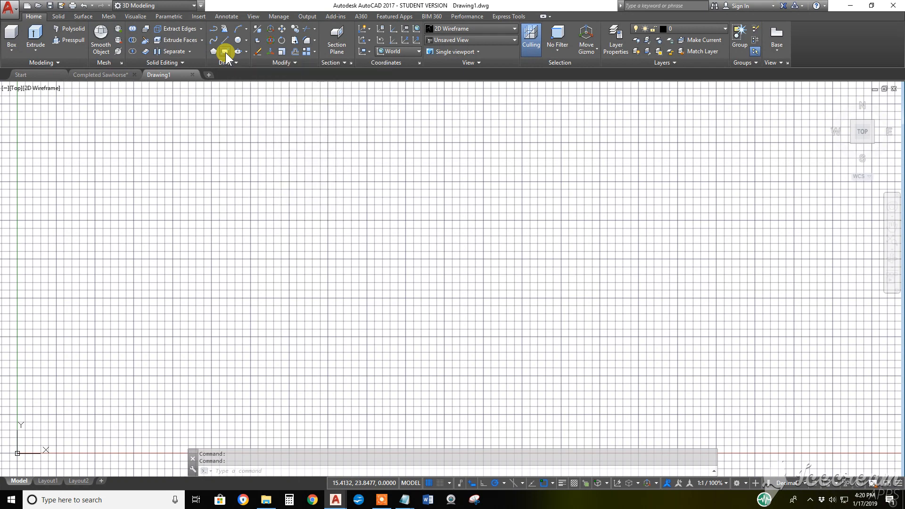
pyautogui.click(287, 227)
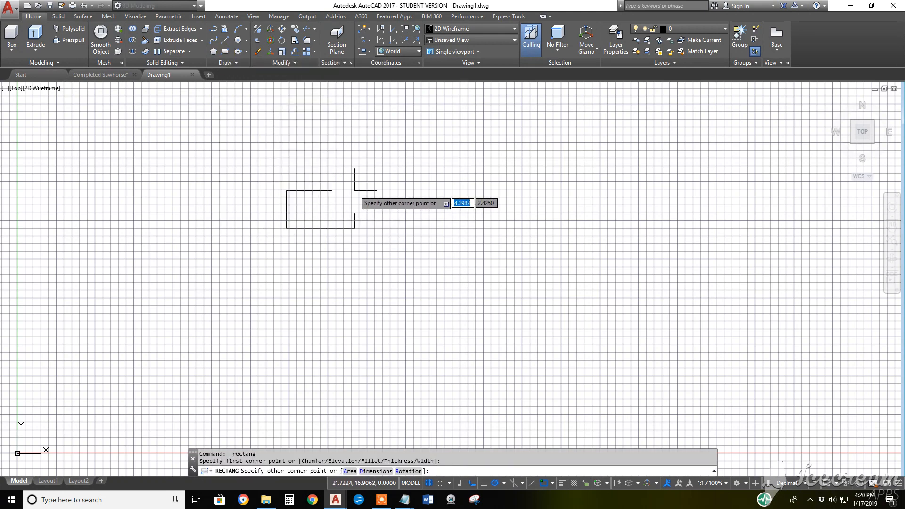
pyautogui.press('F8')
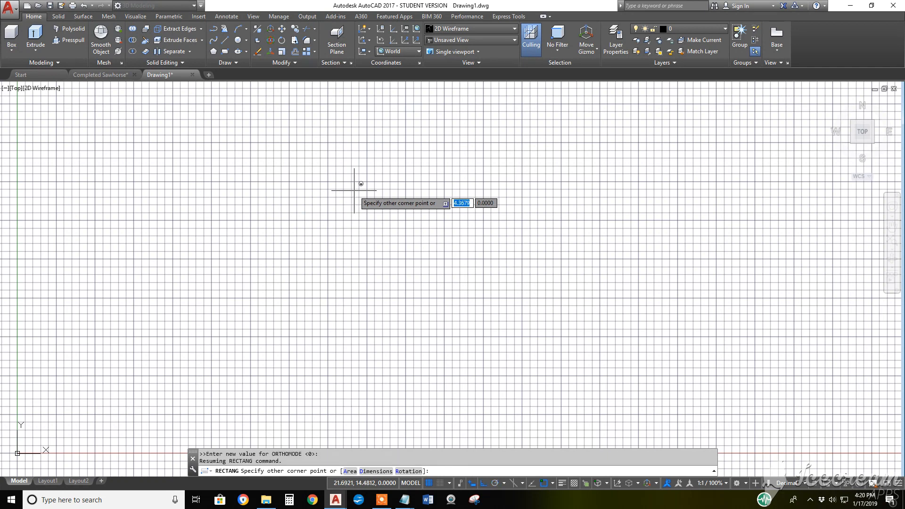
pyautogui.write('@')
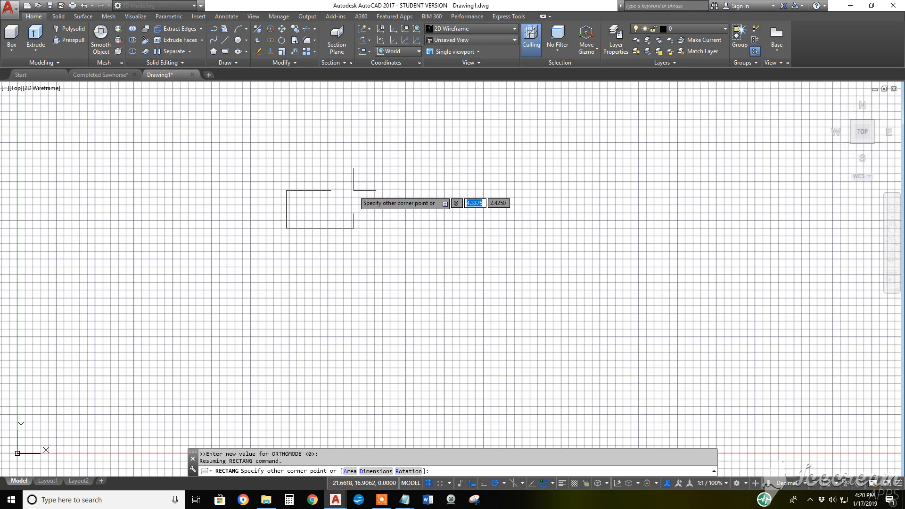
pyautogui.write('3.5')
pyautogui.press('Tab')
pyautogui.write('1')
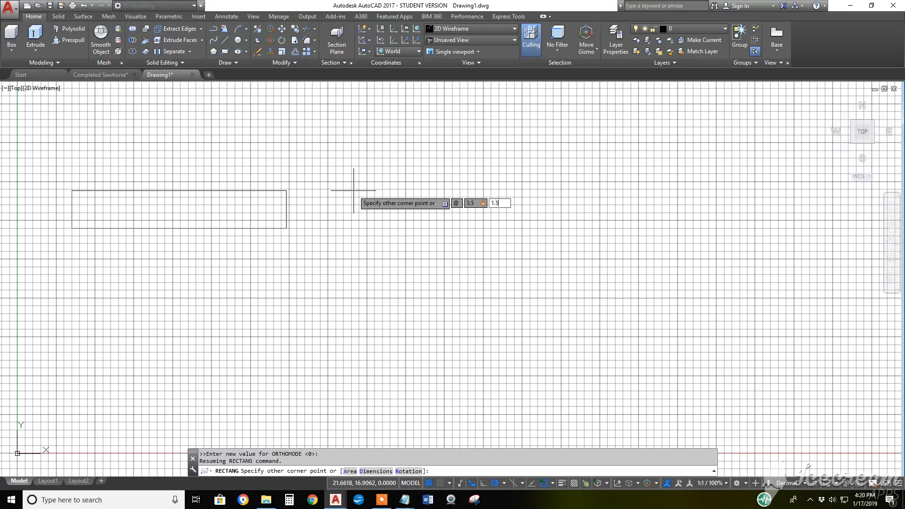
pyautogui.write('.5')
pyautogui.press('Return')
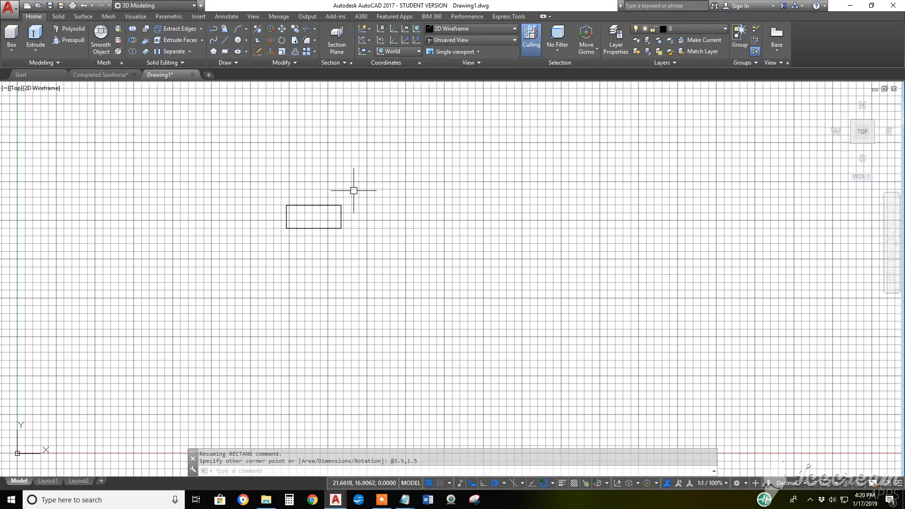
# Draw an upright rectangle 1.5 wide by 3.5 high above the first rectangle
pyautogui.click(226, 50)
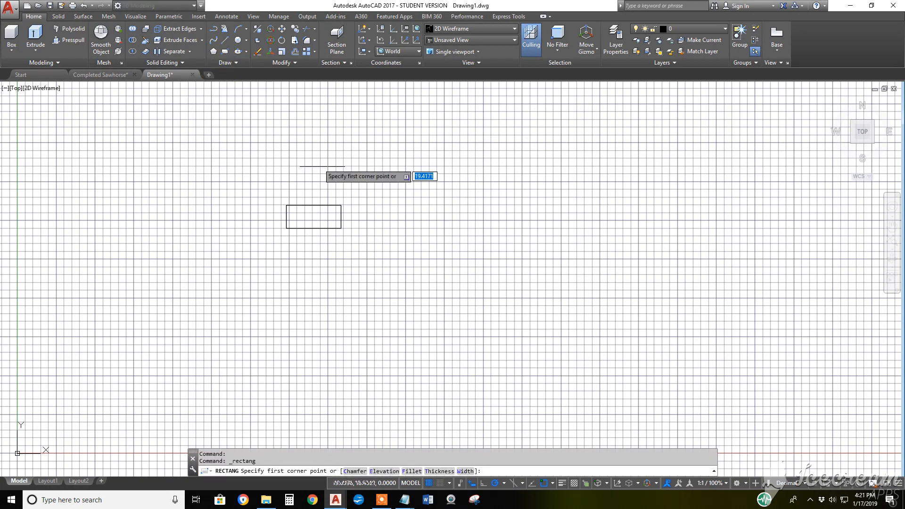
pyautogui.click(314, 176)
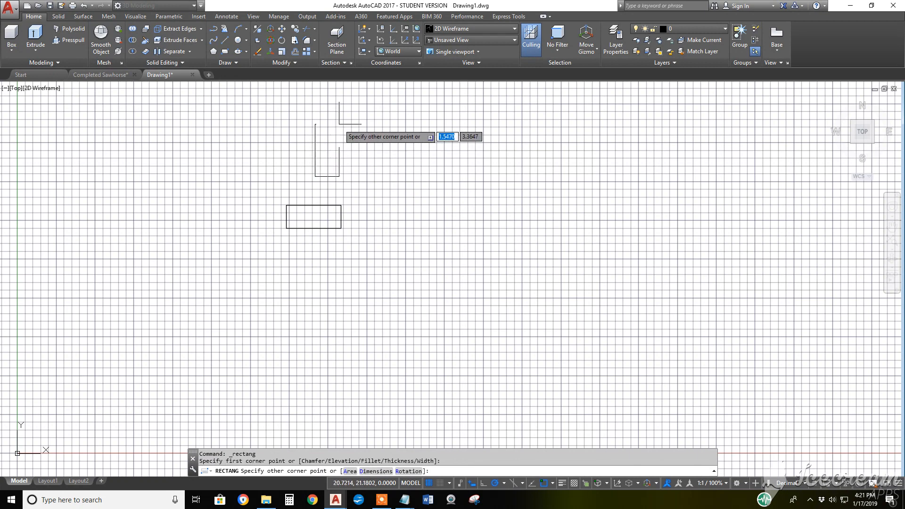
pyautogui.press('F8')
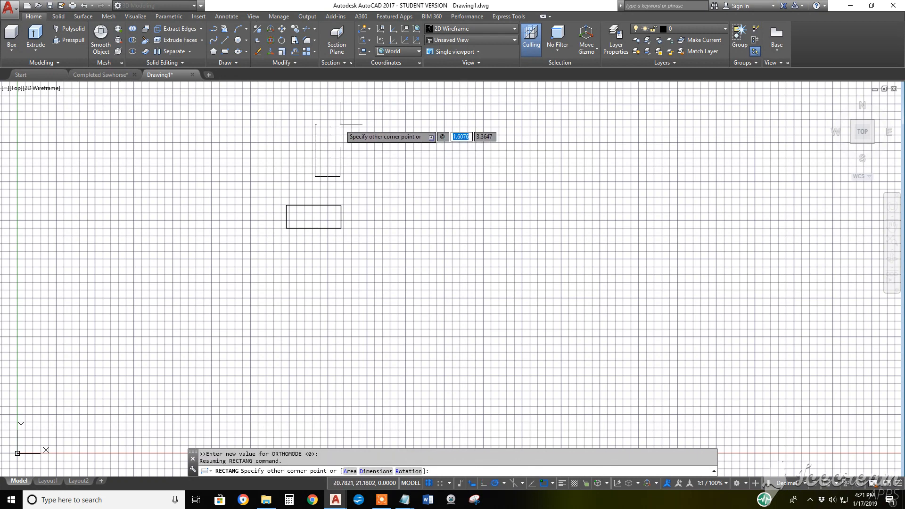
pyautogui.write('1.5')
pyautogui.press('Tab')
pyautogui.write('3')
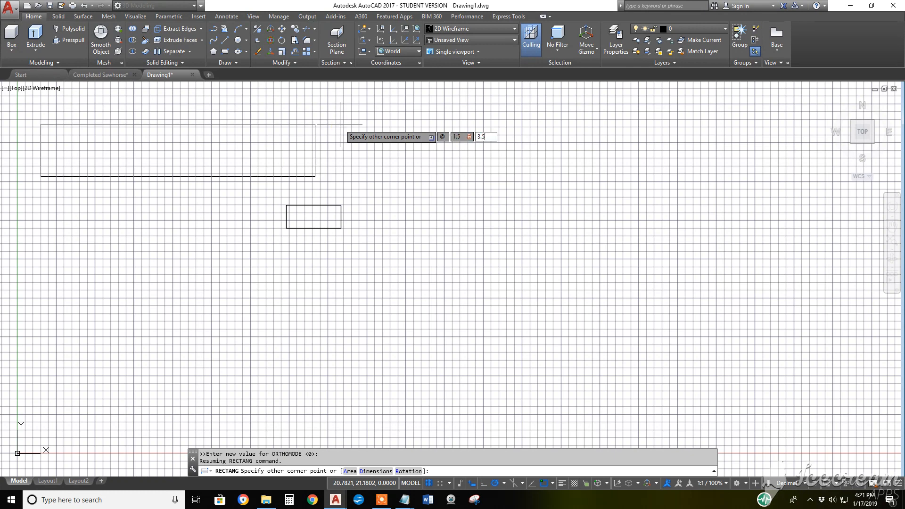
pyautogui.press('Return')
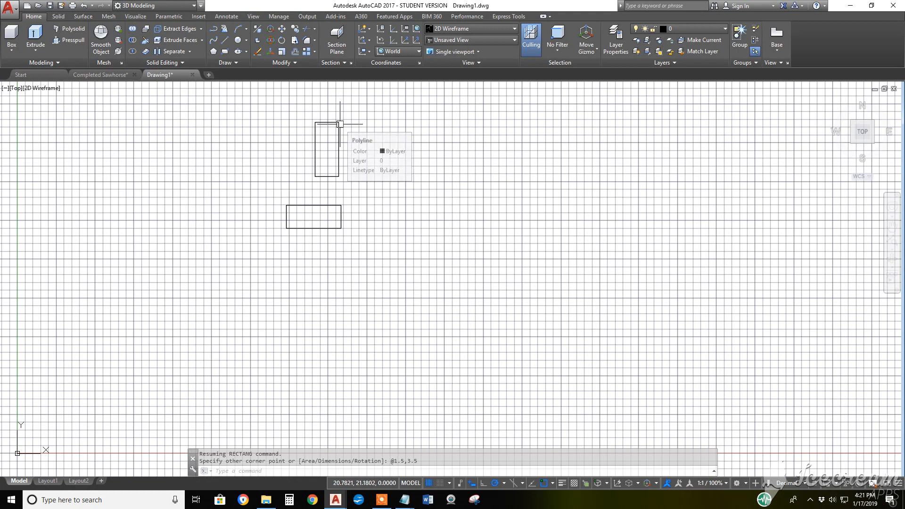
# Copy the horizontal rectangle straight to the right, leaving a gap between the original and the copy
pyautogui.click(295, 30)
pyautogui.click(351, 234)
pyautogui.click(334, 216)
pyautogui.press('Return')
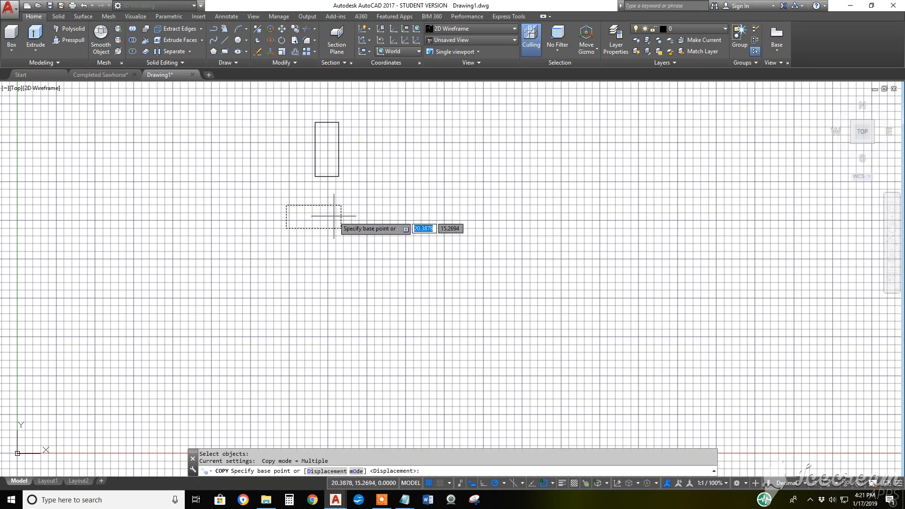
pyautogui.click(333, 220)
pyautogui.click(434, 220)
pyautogui.press('Escape')
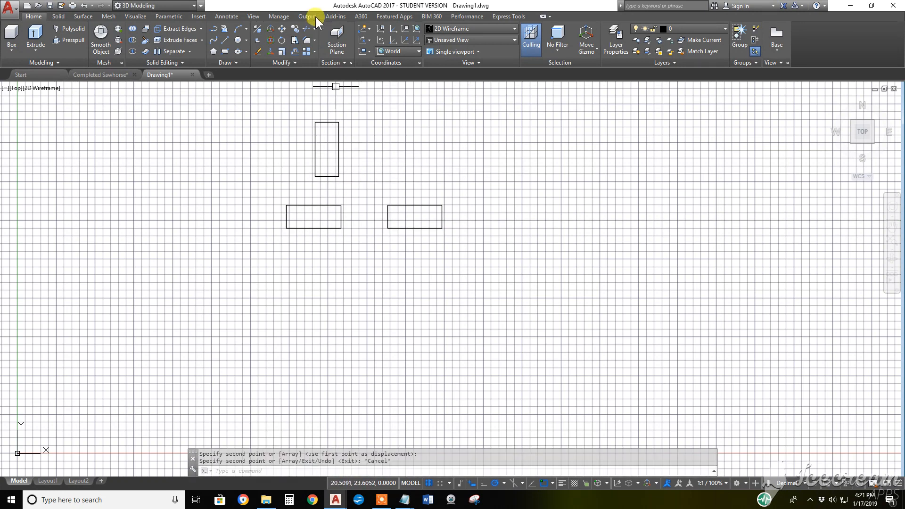
# Move the upright rectangle by its bottom midpoint onto the top-edge midpoint of the original horizontal rectangle
pyautogui.click(281, 28)
pyautogui.click(357, 149)
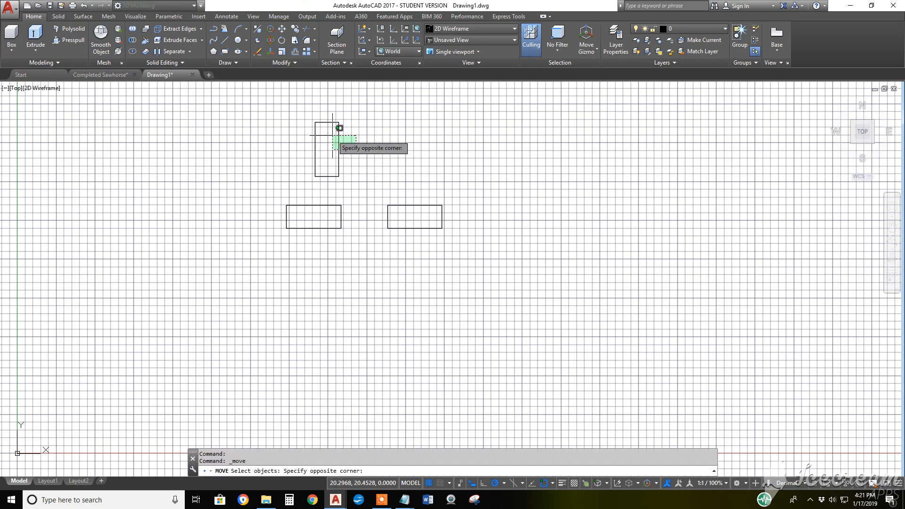
pyautogui.click(310, 114)
pyautogui.press('Return')
pyautogui.click(327, 177)
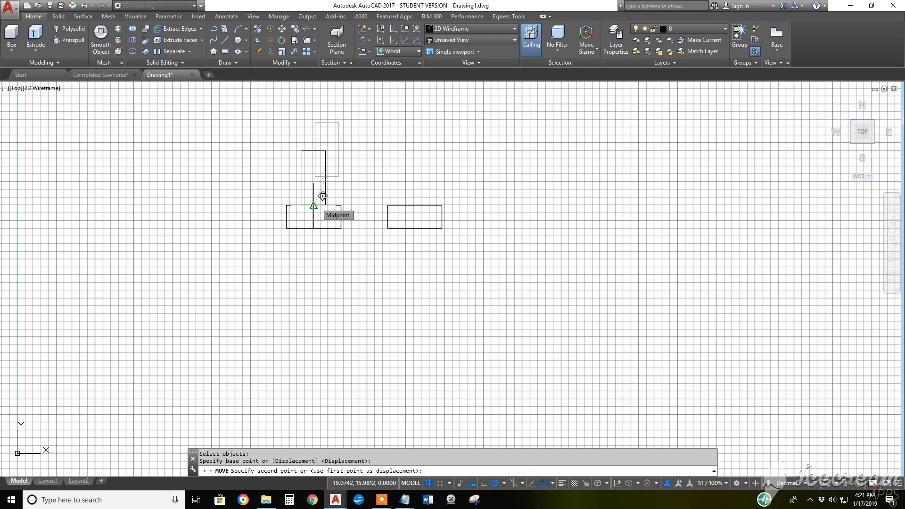
pyautogui.click(322, 196)
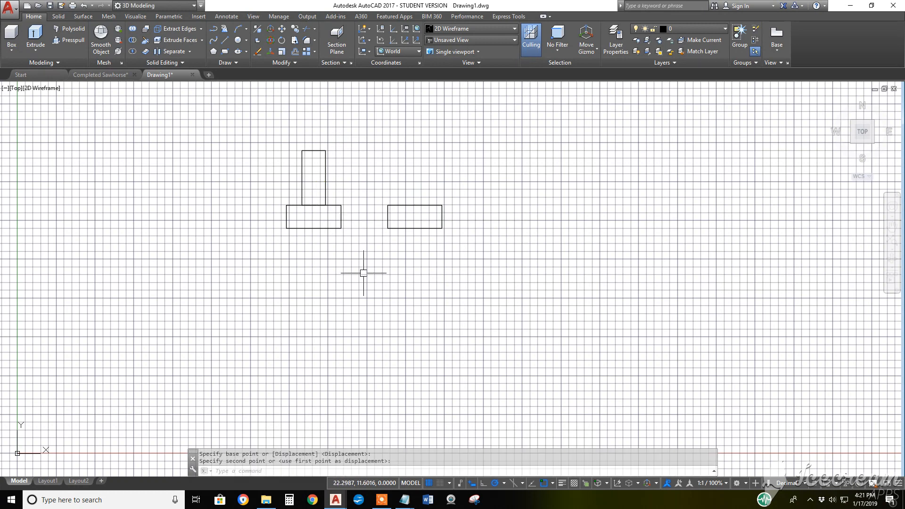
# Extrude all three rectangles into solid boards to a height of 48
pyautogui.moveTo(364, 273)
pyautogui.mouseDown(button='middle')
pyautogui.moveTo(365, 265)
pyautogui.moveTo(414, 323)
pyautogui.moveTo(410, 342)
pyautogui.mouseUp(button='middle')
pyautogui.scroll(2, 412, 317)
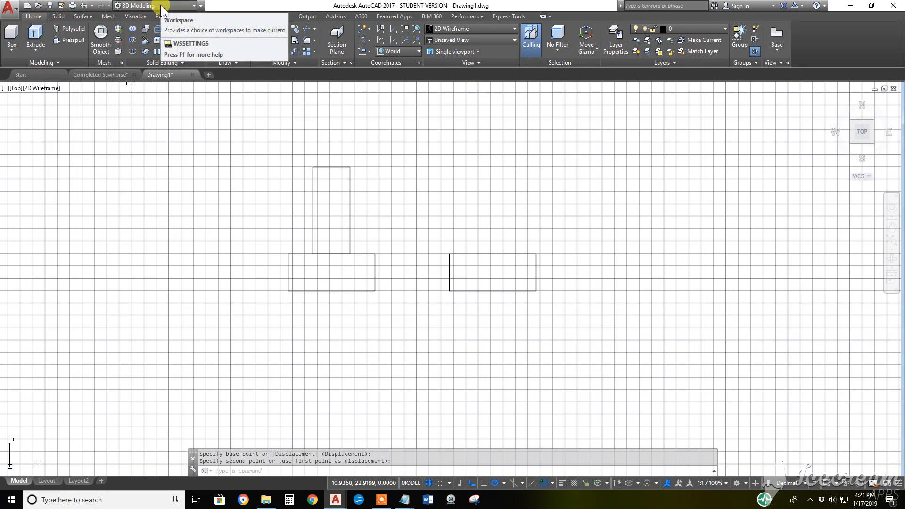
pyautogui.click(34, 37)
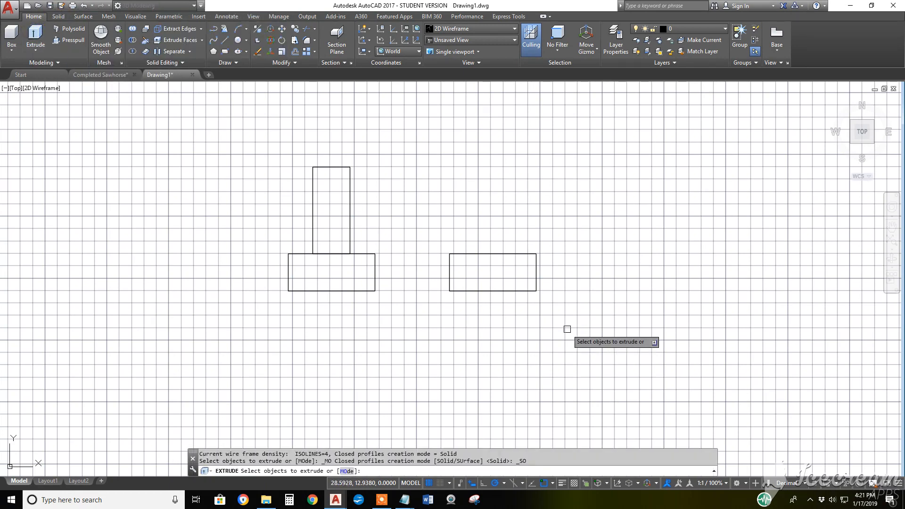
pyautogui.click(583, 359)
pyautogui.click(366, 223)
pyautogui.rightClick(409, 179)
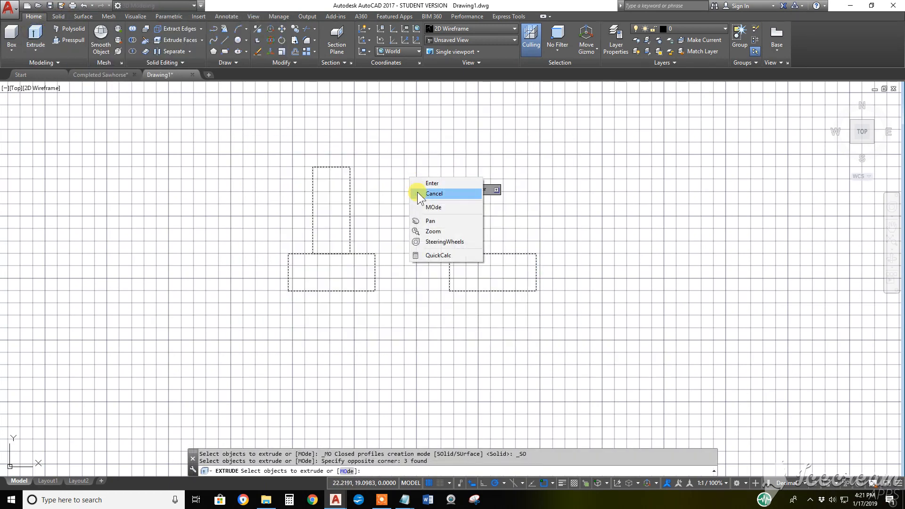
pyautogui.click(466, 184)
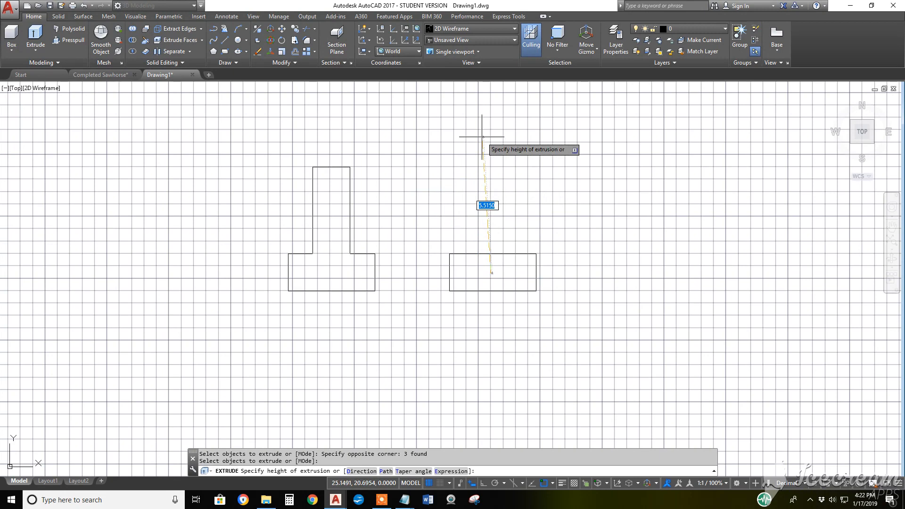
pyautogui.write('48')
pyautogui.press('Return')
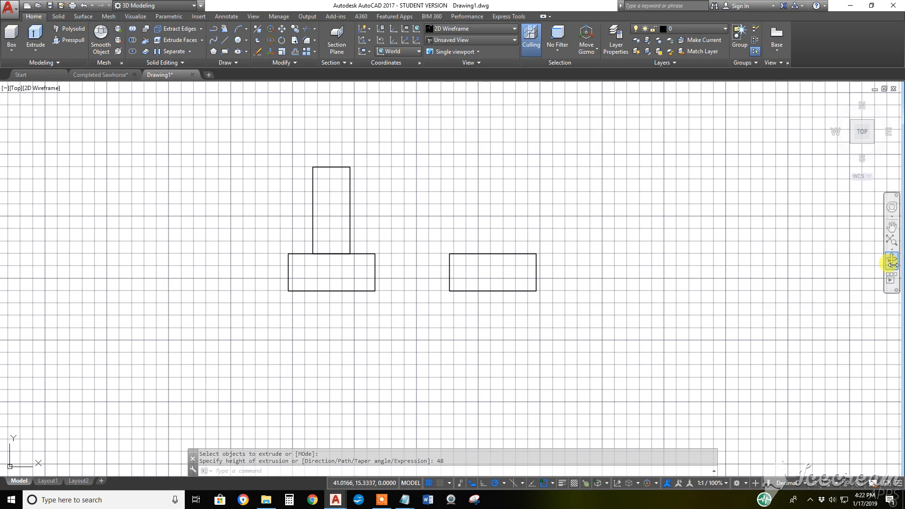
# Use Free Orbit to turn the plan view into an angled 3D view of the three extruded boards
pyautogui.click(892, 261)
pyautogui.click(893, 266)
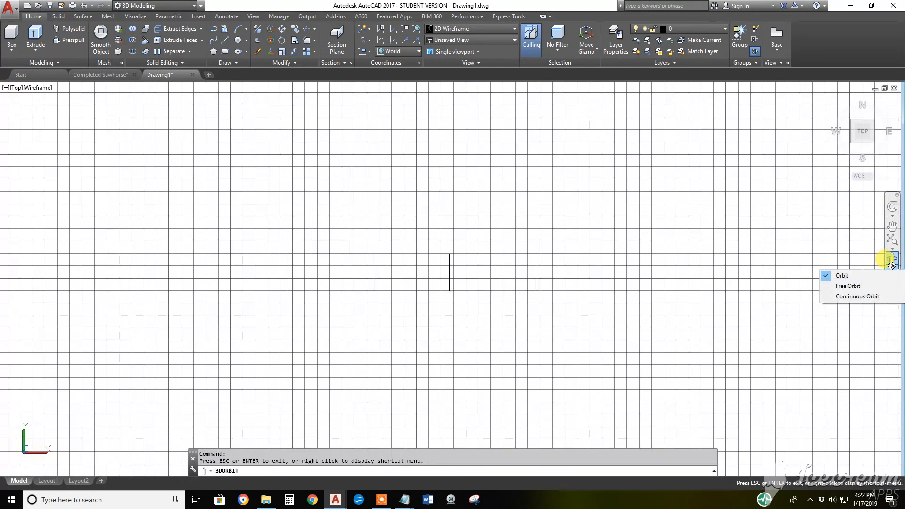
pyautogui.click(846, 286)
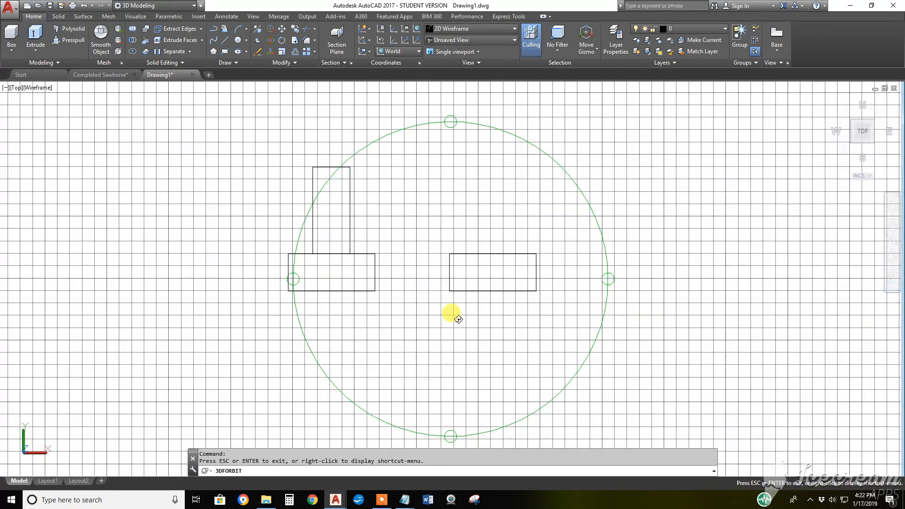
pyautogui.moveTo(454, 313); pyautogui.dragTo(430, 323)
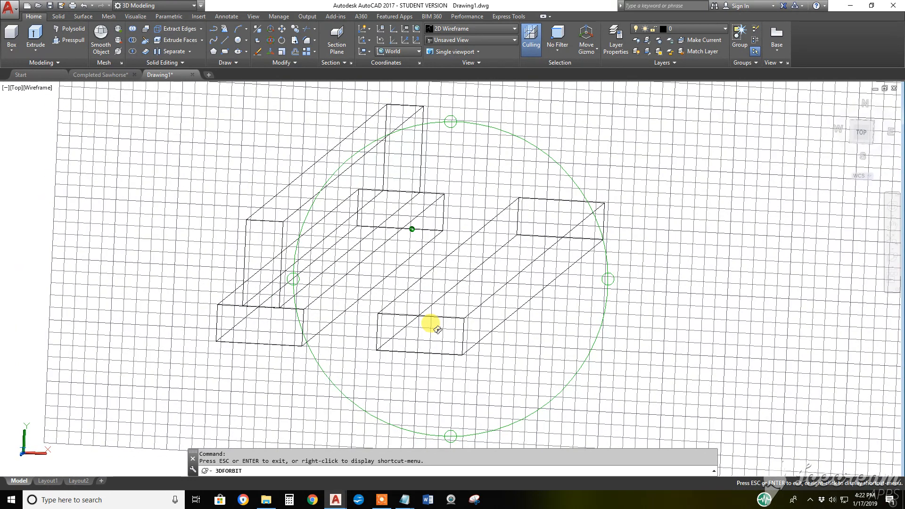
pyautogui.rightClick(437, 303)
pyautogui.click(463, 310)
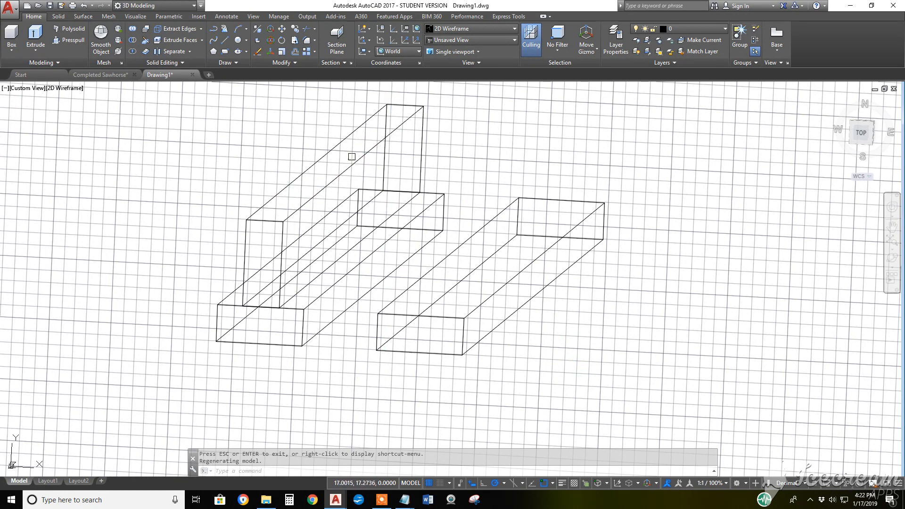
# Preview the boards in the Conceptual visual style and return to 2D Wireframe
pyautogui.click(77, 91)
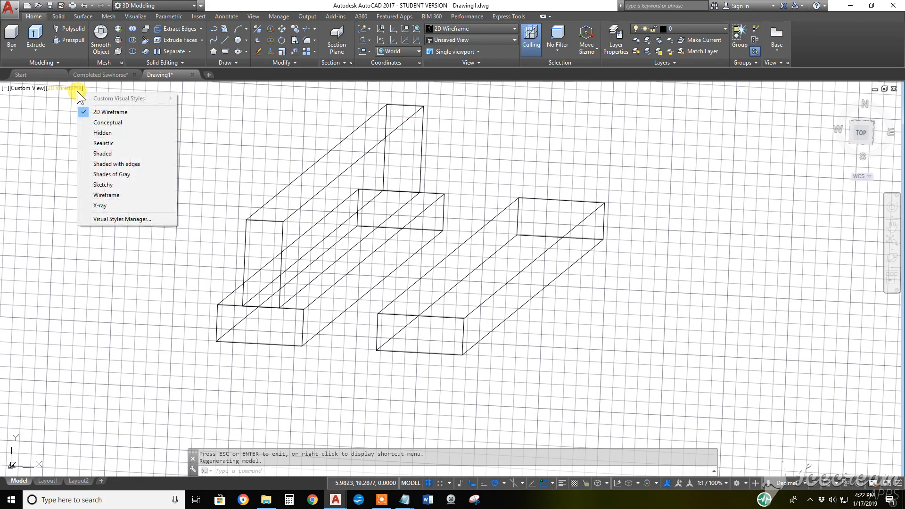
pyautogui.click(98, 121)
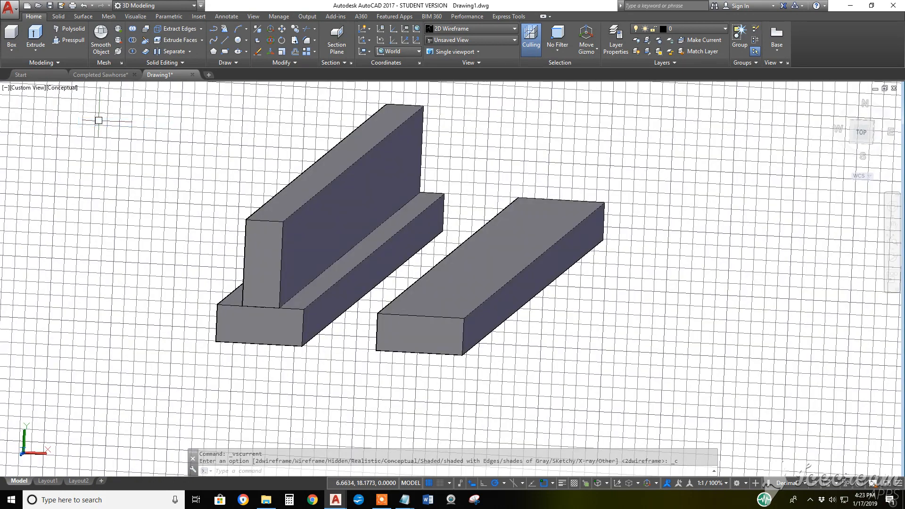
pyautogui.click(66, 88)
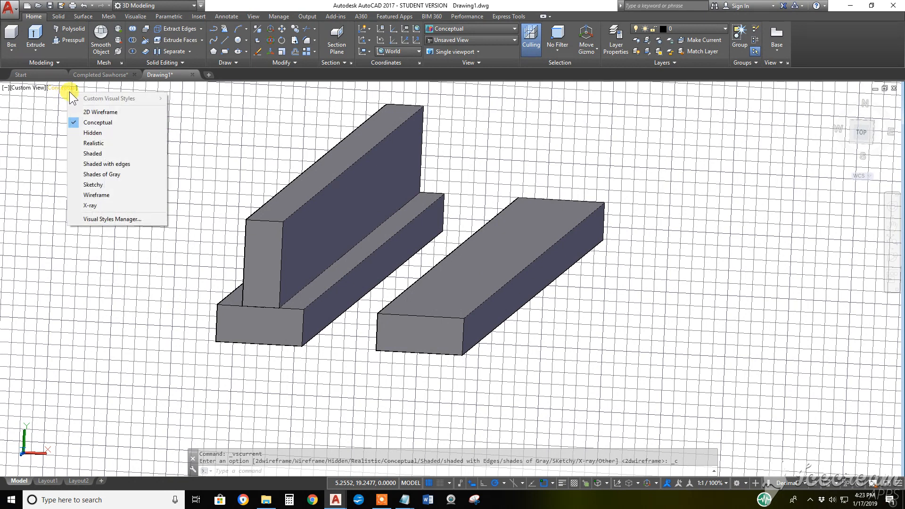
pyautogui.click(97, 113)
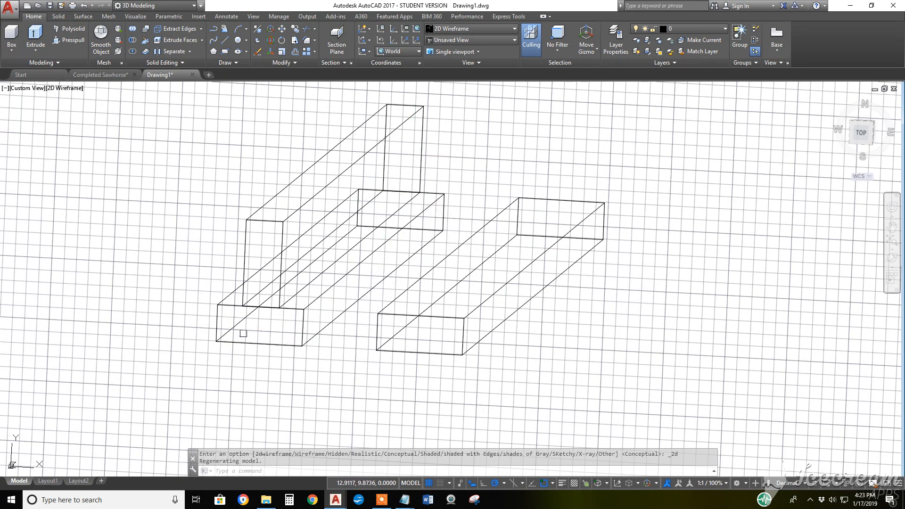
# Rotate all three boards 90 degrees about the X axis with 3DRotate, based at the separate board's lower-right far-end corner
pyautogui.click(272, 41)
pyautogui.click(616, 284)
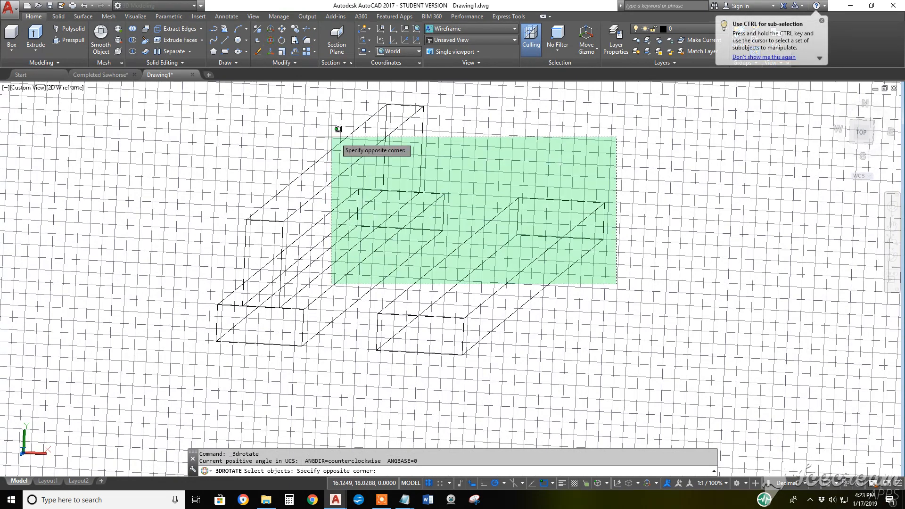
pyautogui.click(332, 137)
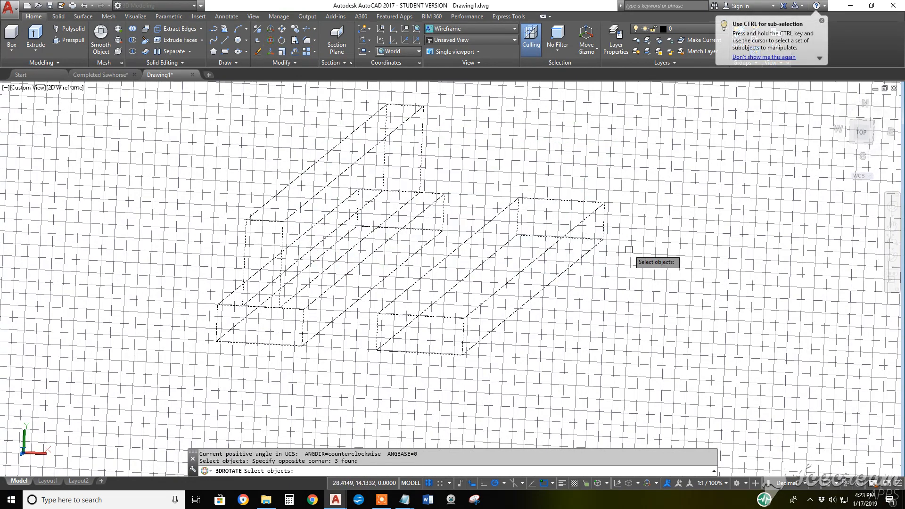
pyautogui.press('Return')
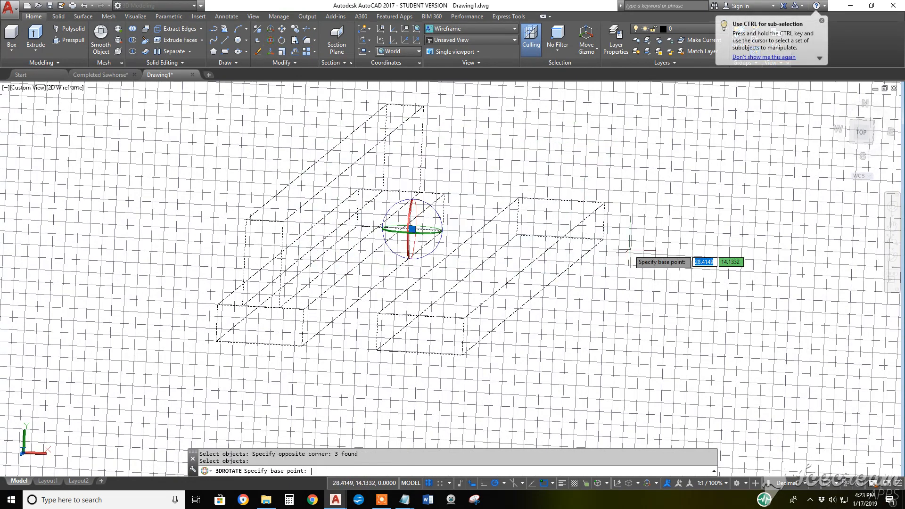
pyautogui.click(603, 239)
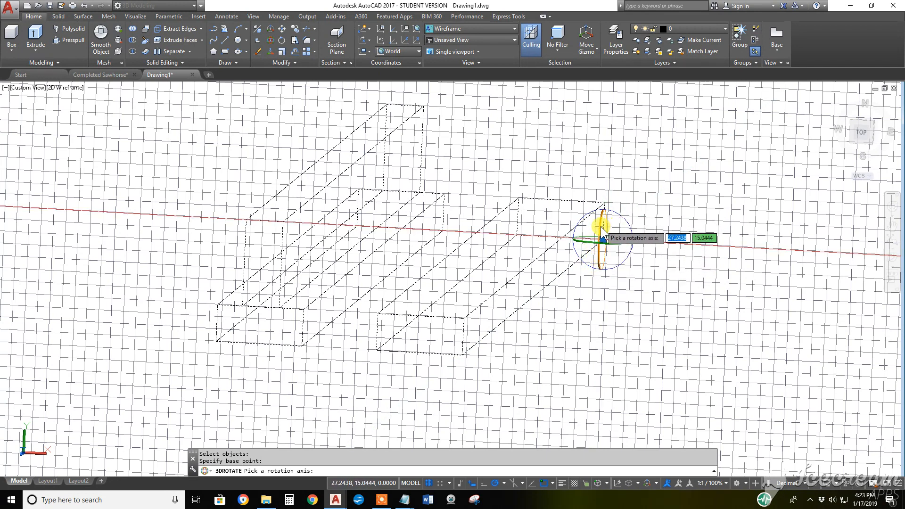
pyautogui.click(599, 259)
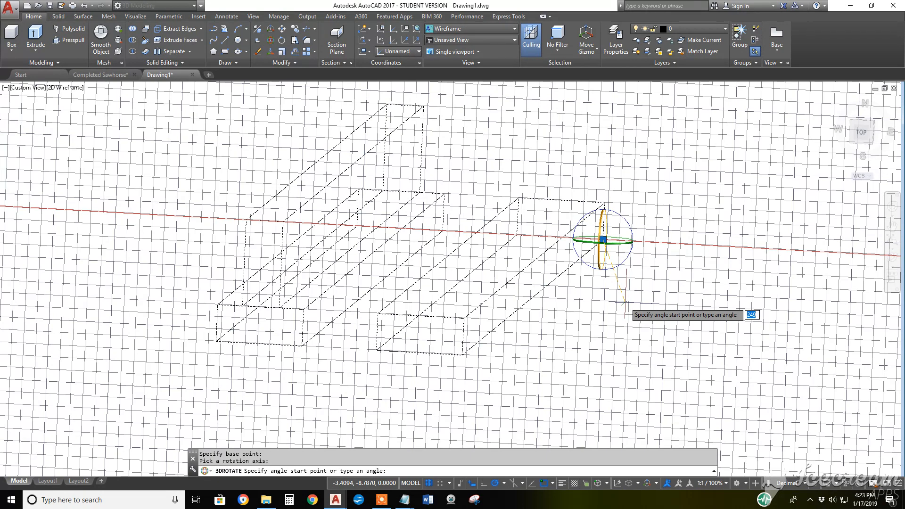
pyautogui.press('Return')
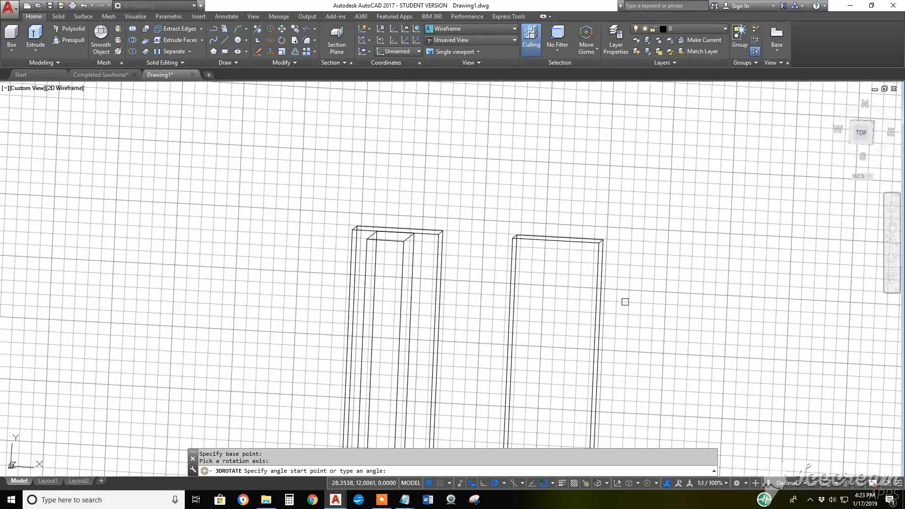
# Frame the full length of the rotated boards and use Free Orbit to view them from an angled front viewpoint
pyautogui.scroll(-5, 575, 300)
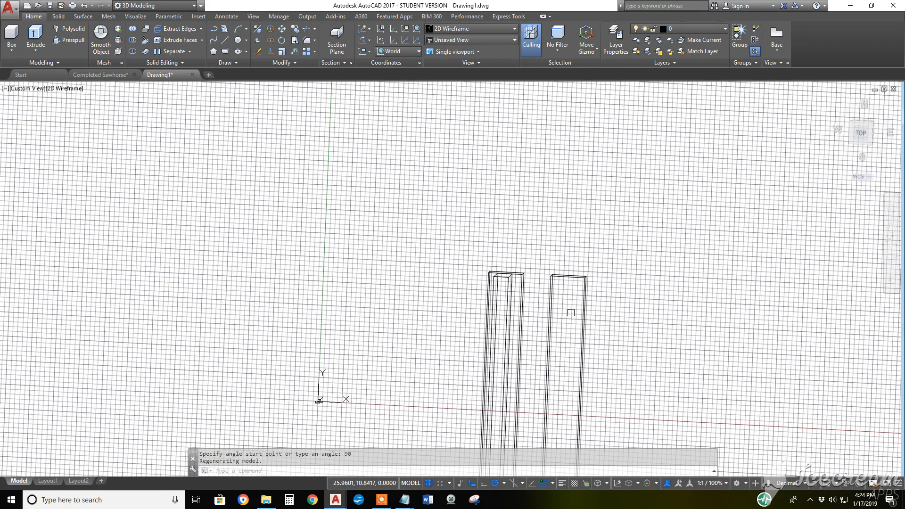
pyautogui.moveTo(470, 335); pyautogui.dragTo(451, 299, button='middle')
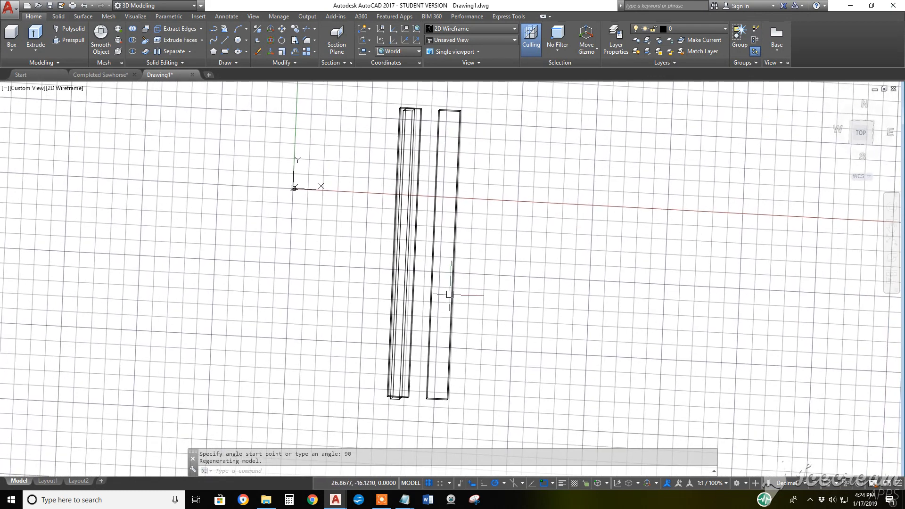
pyautogui.click(893, 259)
pyautogui.moveTo(426, 330); pyautogui.dragTo(434, 181)
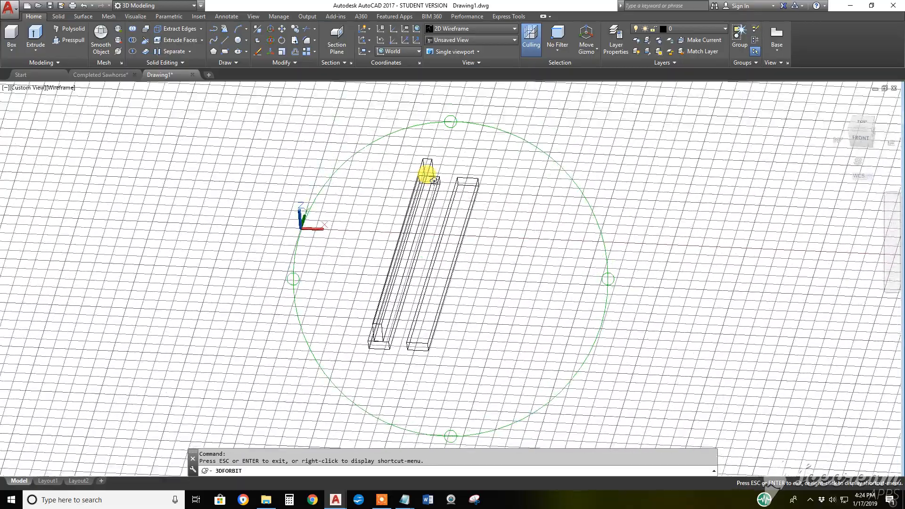
pyautogui.moveTo(477, 369); pyautogui.dragTo(434, 289)
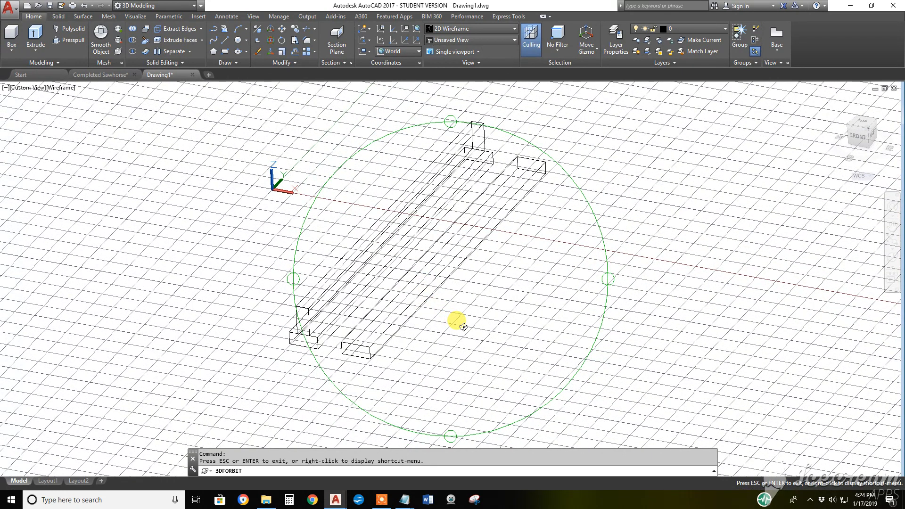
pyautogui.press('Escape')
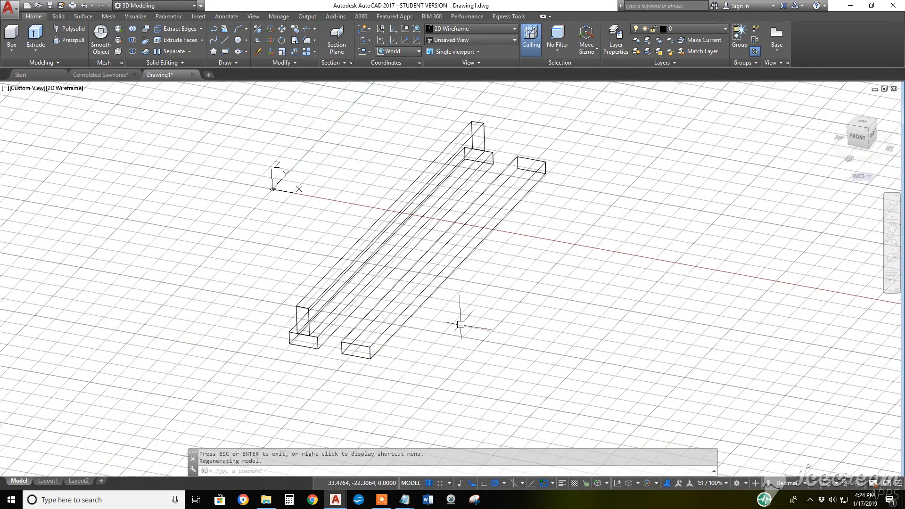